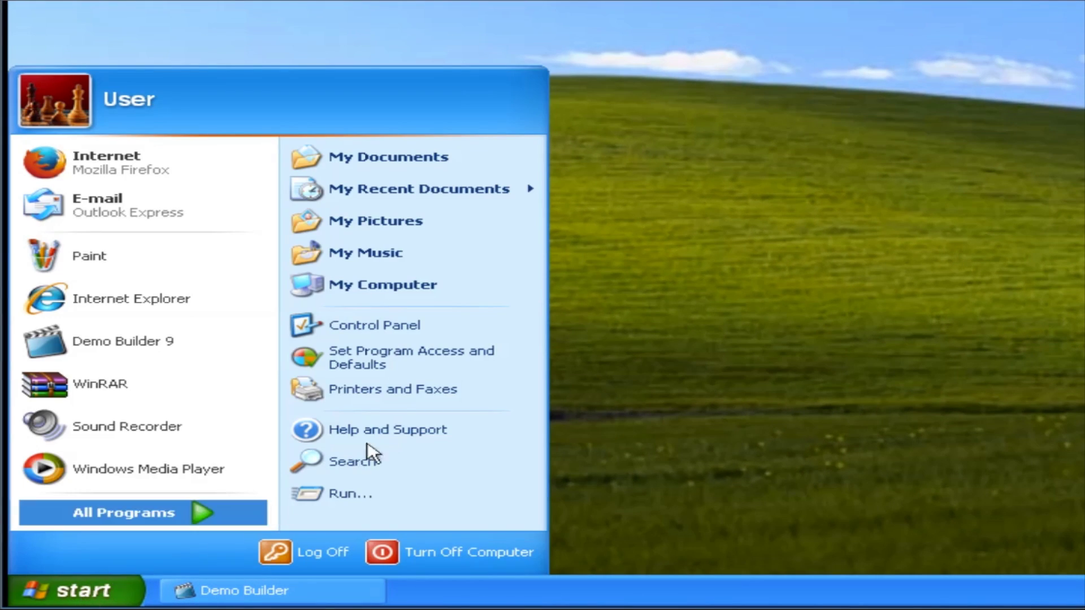
# Step: Launch the Encore setup menu from the ENUWI-N3 (F:) drive in My Computer
pyautogui.click(493, 290)
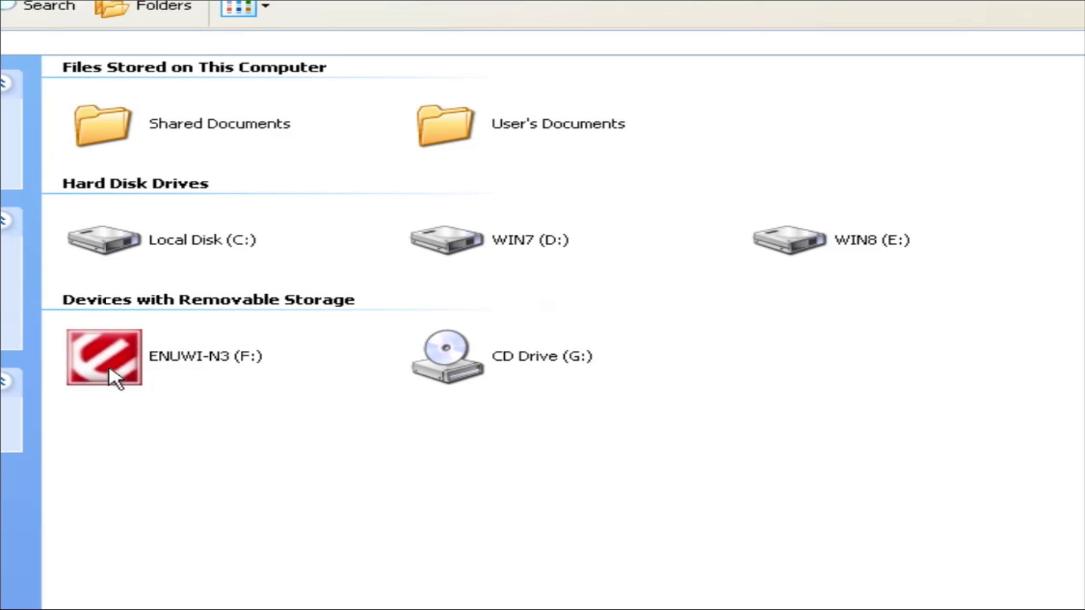
pyautogui.doubleClick(111, 375)
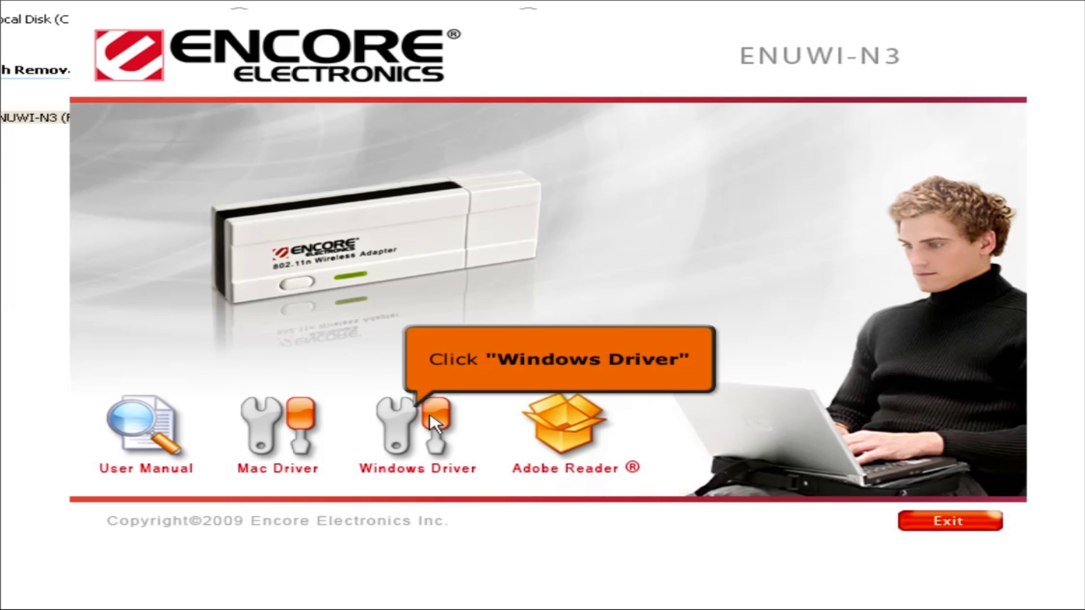
# Step: Install the Encore ENUWI-N3 Windows Driver through InstallShield, then exit the Encore menu
pyautogui.click(431, 418)
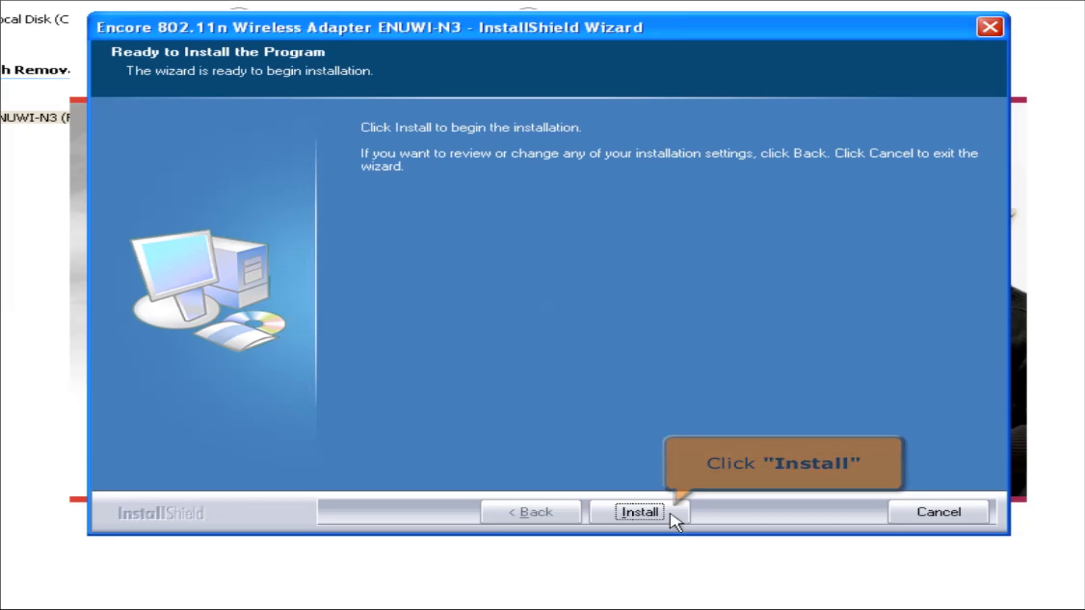
pyautogui.click(640, 512)
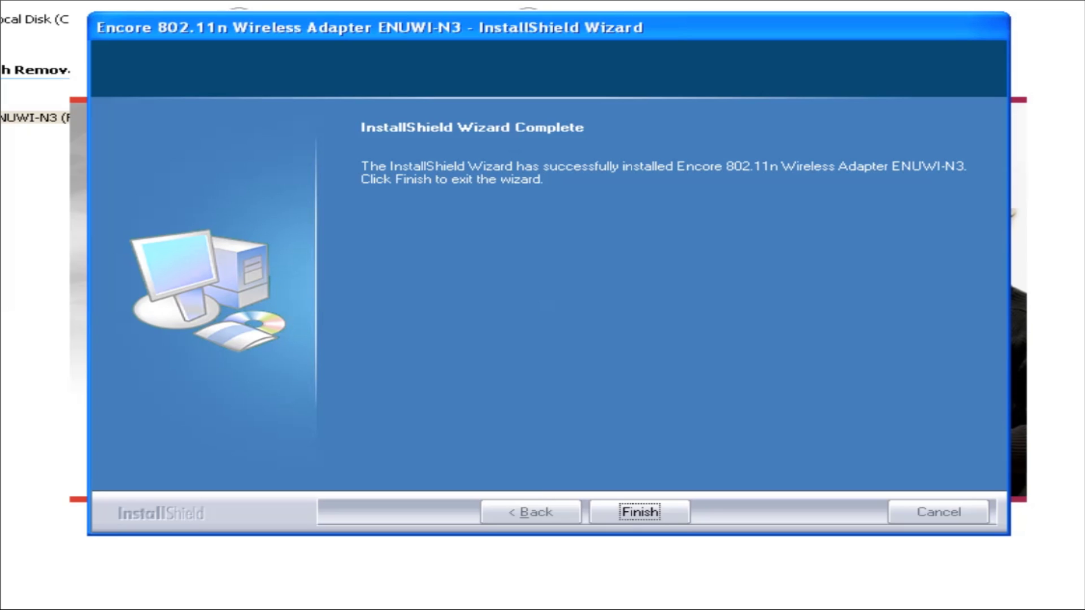
pyautogui.click(679, 516)
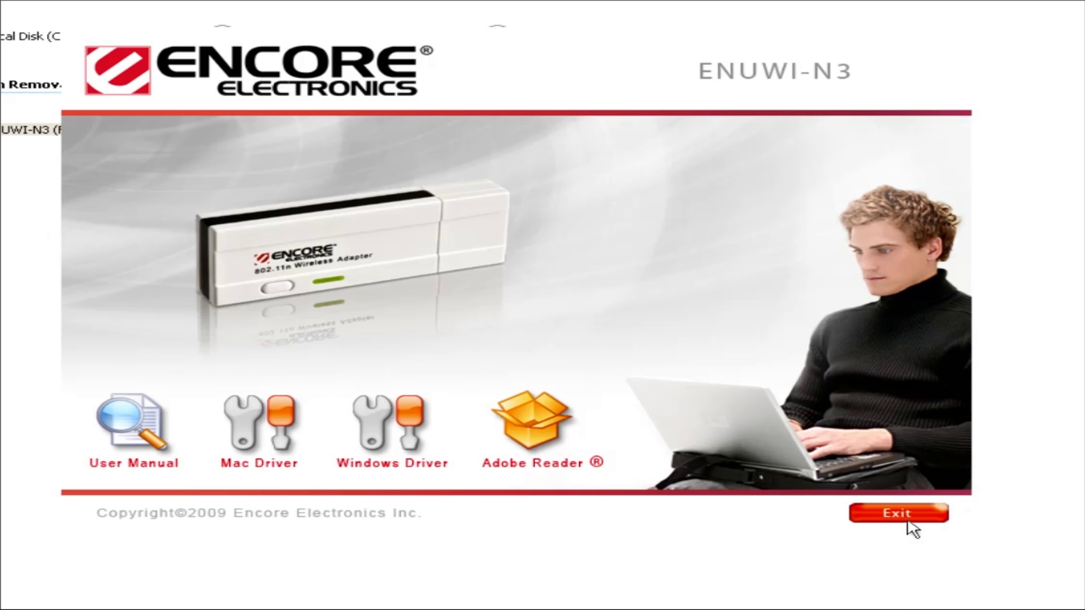
pyautogui.click(909, 521)
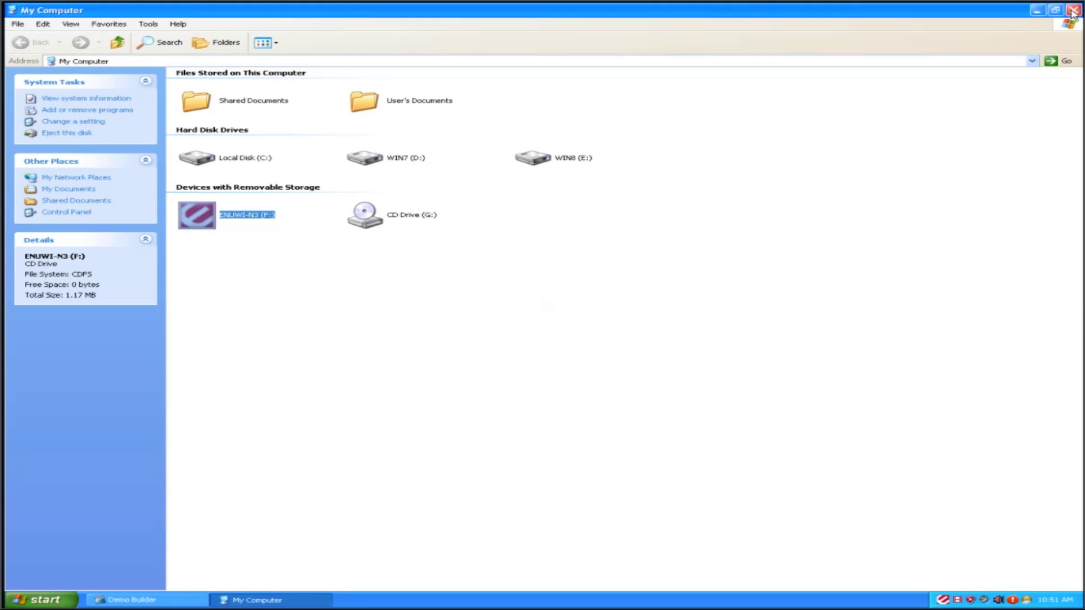
# Step: Close the My Computer window
pyautogui.click(1073, 10)
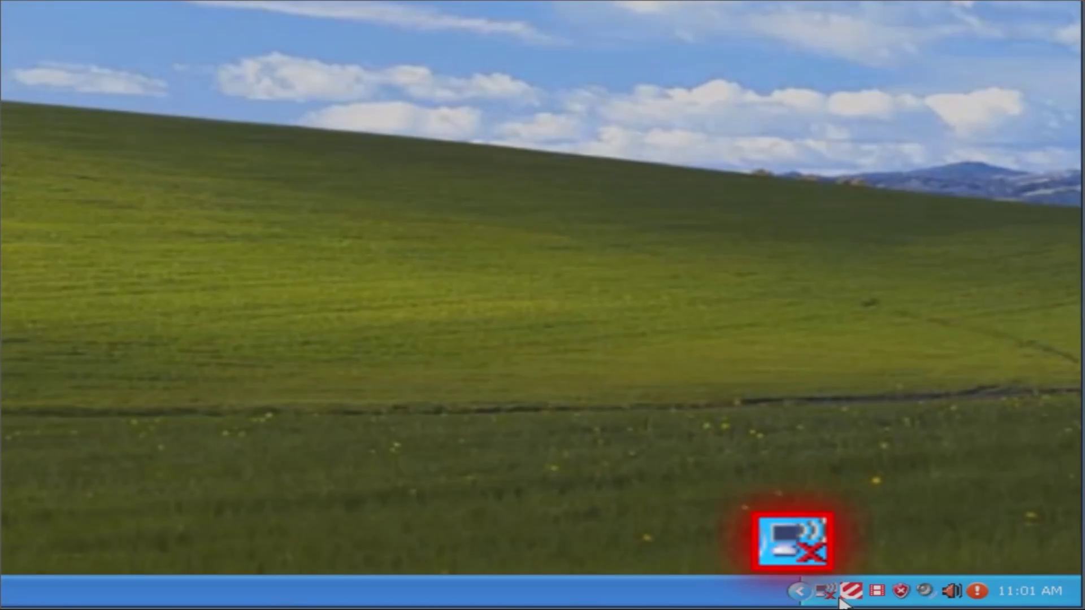
# Step: Choose OnlineManualVideo from the tray's wireless network list and connect to it
pyautogui.click(828, 592)
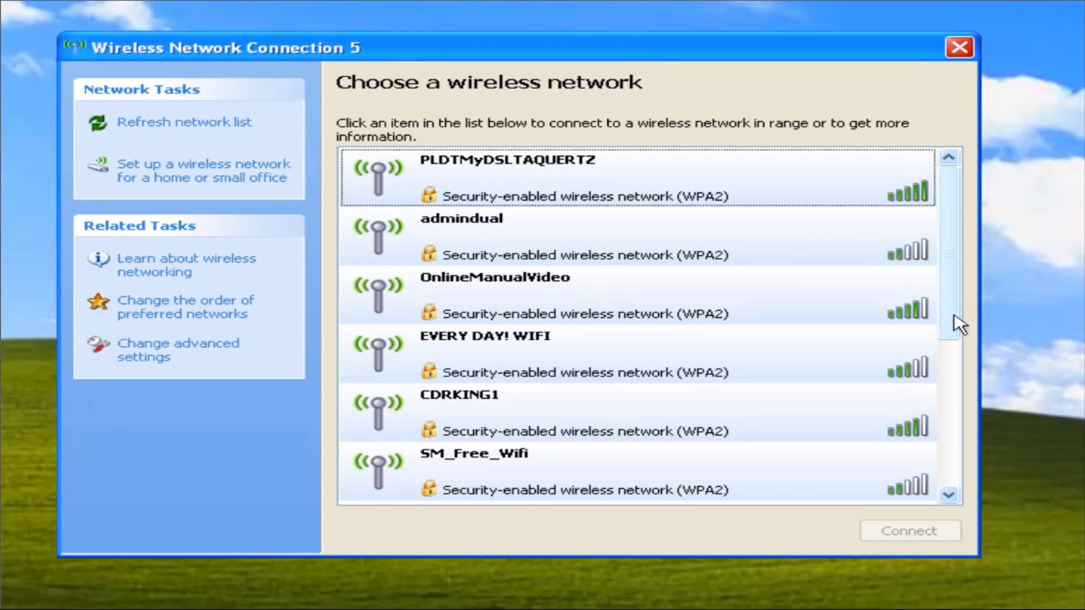
pyautogui.click(797, 301)
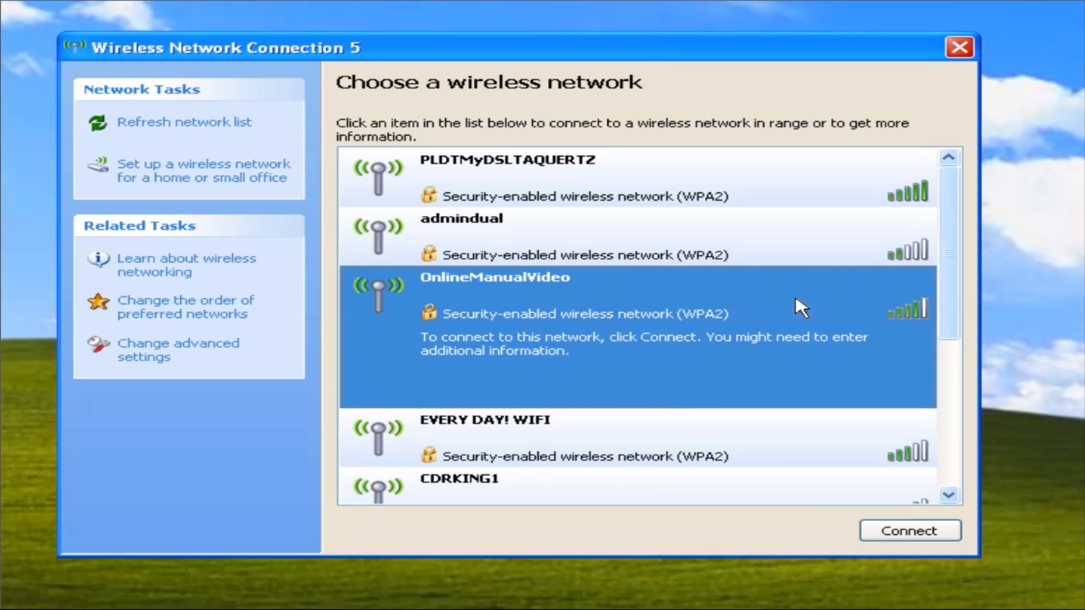
pyautogui.click(950, 533)
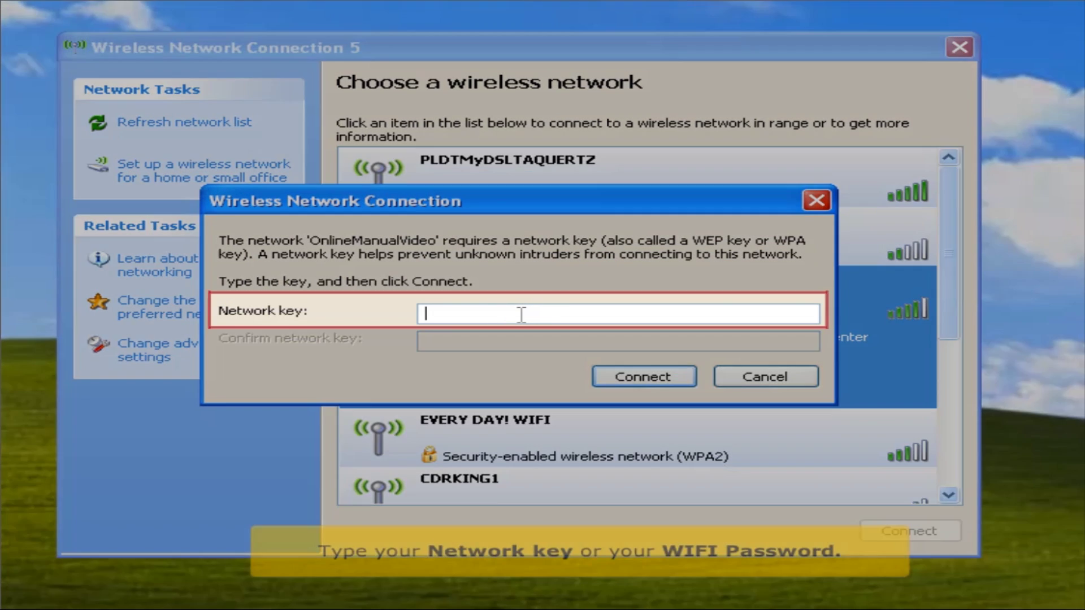
# Step: Enter and confirm the OnlineManualVideo network key, then connect
pyautogui.write('*************')
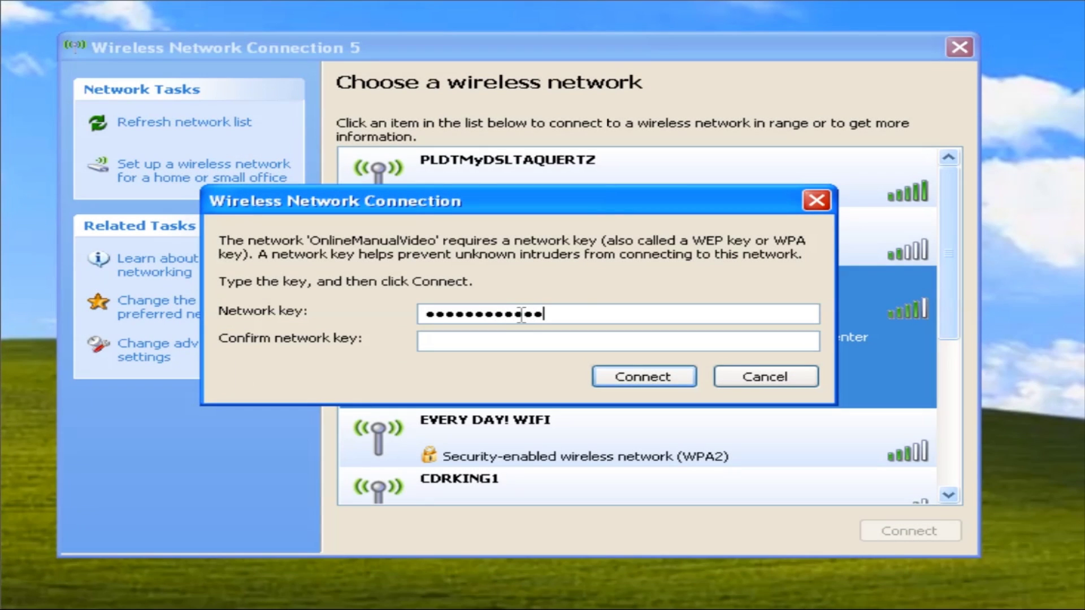
pyautogui.click(539, 343)
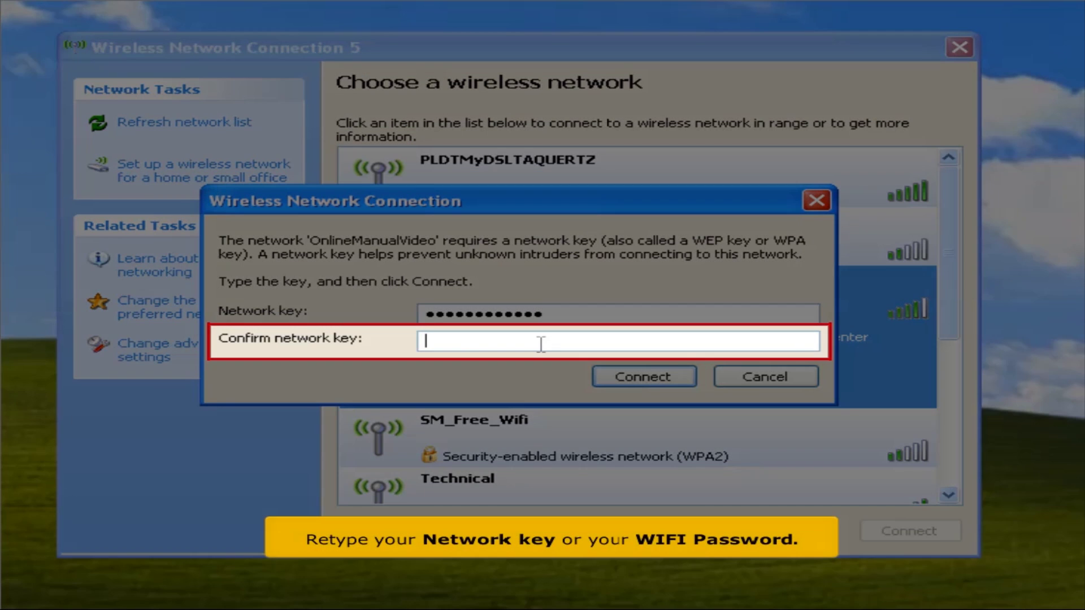
pyautogui.write('************')
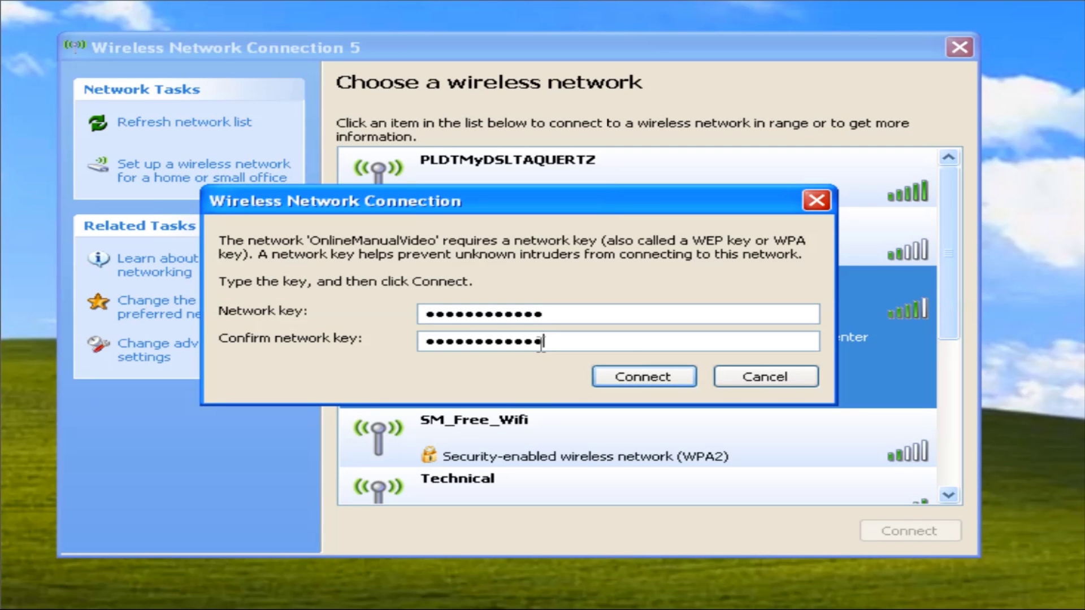
pyautogui.click(677, 377)
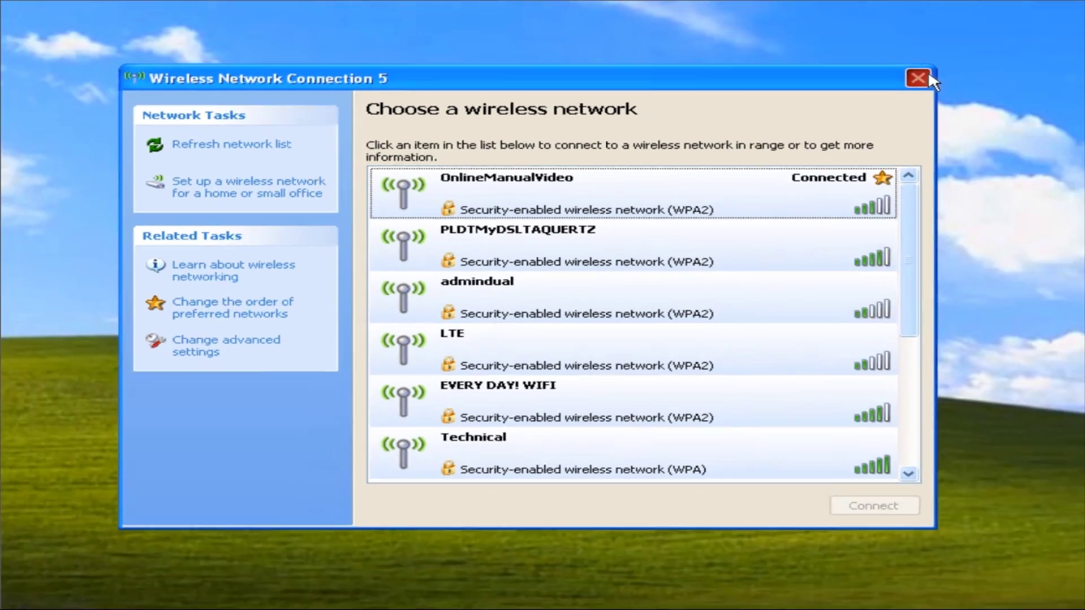
# Step: Close the wireless network list and start Mozilla Firefox from its desktop shortcut
pyautogui.click(1010, 21)
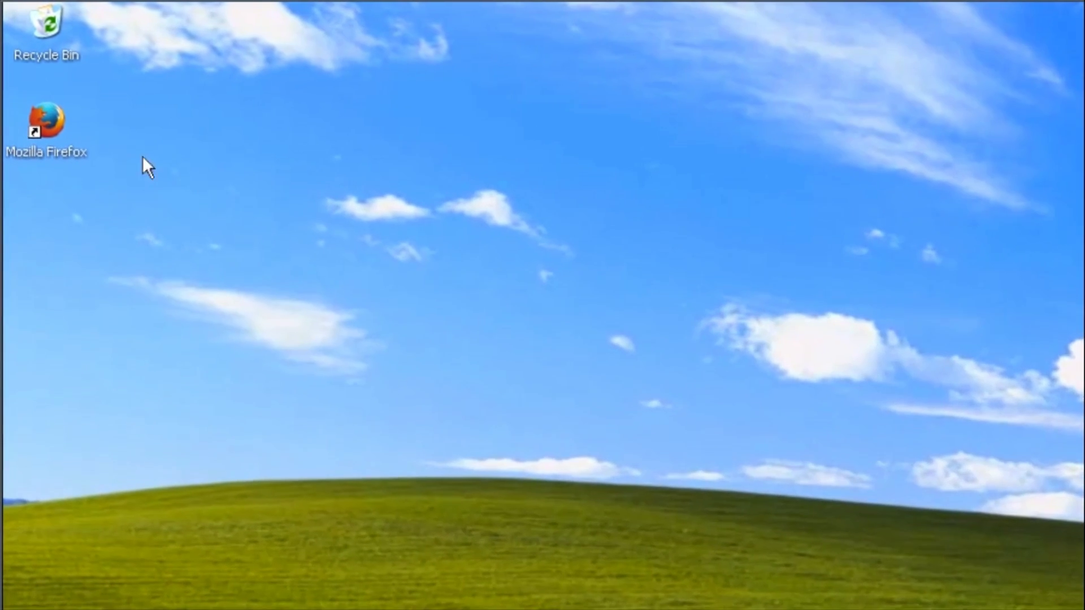
pyautogui.click(45, 125)
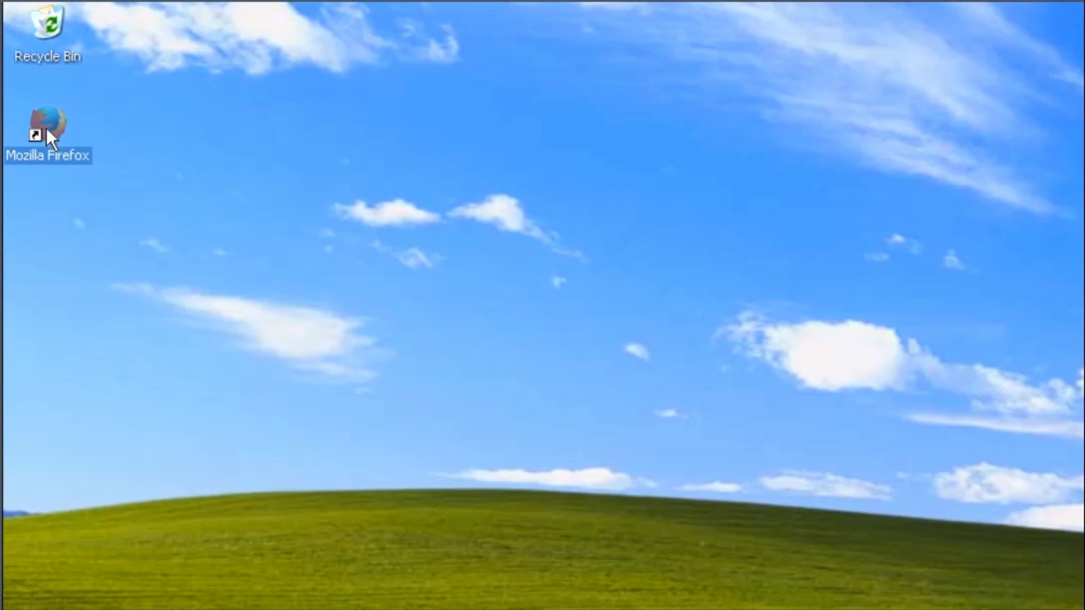
pyautogui.doubleClick(46, 127)
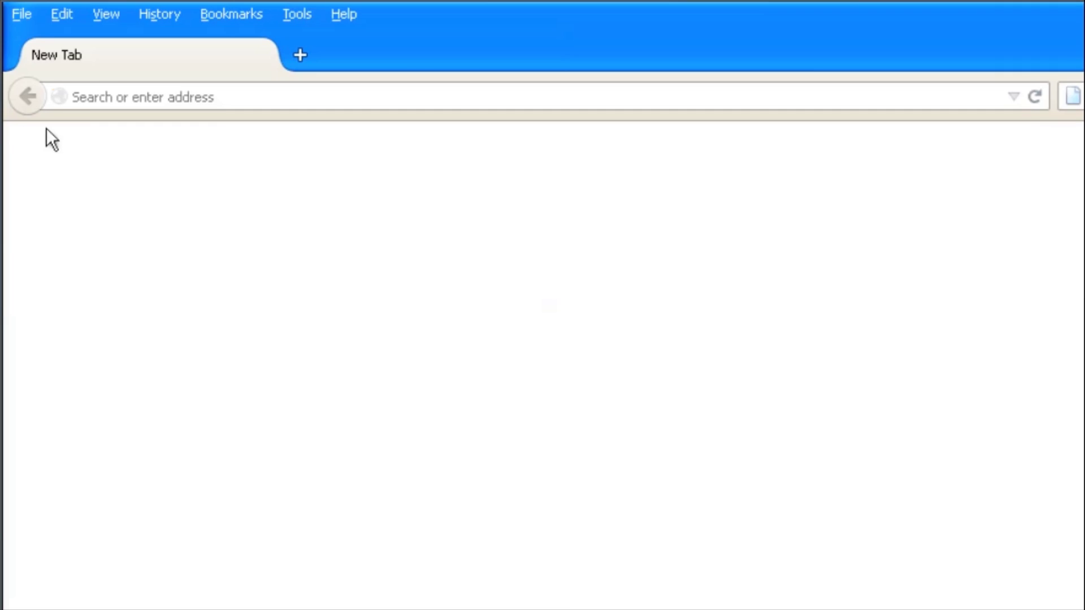
# Step: Go to cdrking.com by typing 'cdrki' in the address bar and picking the cdrking.com suggestion
pyautogui.click(470, 99)
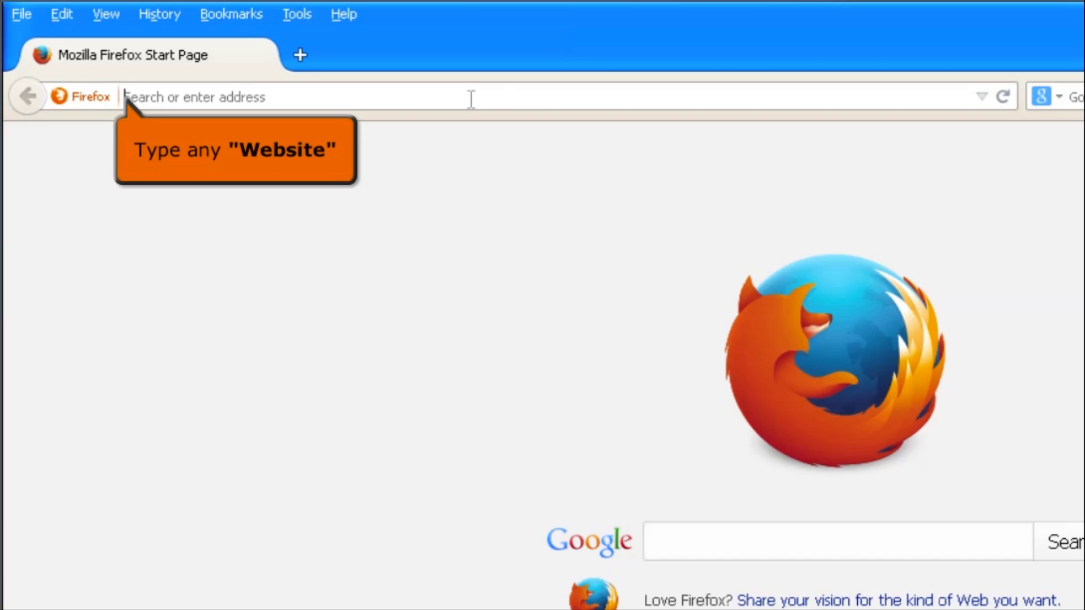
pyautogui.write('cdrking.com/')
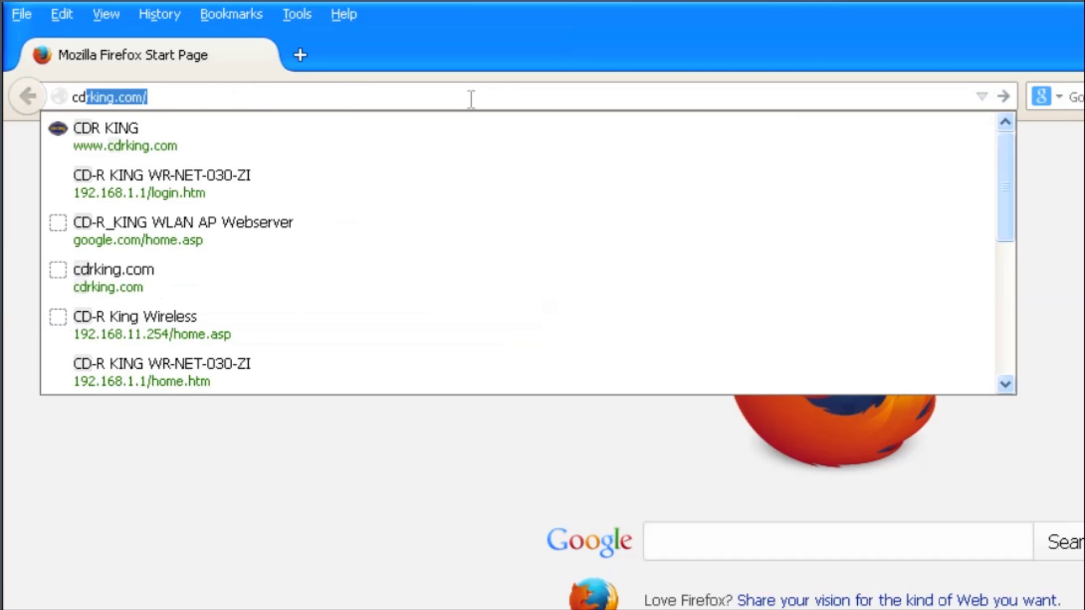
pyautogui.press('Down')
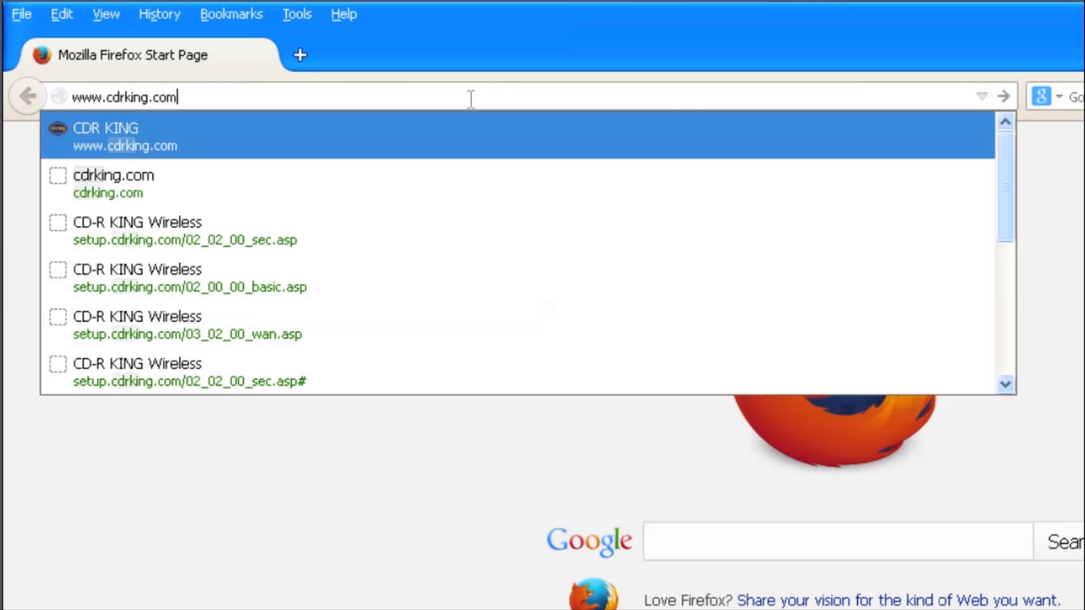
pyautogui.press('Down')
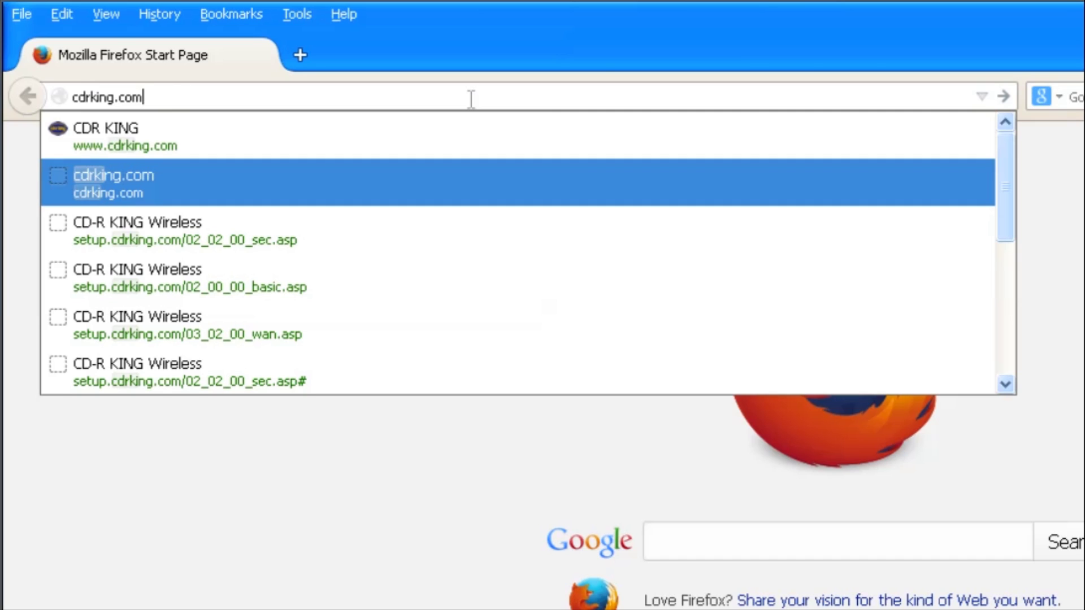
pyautogui.press('Return')
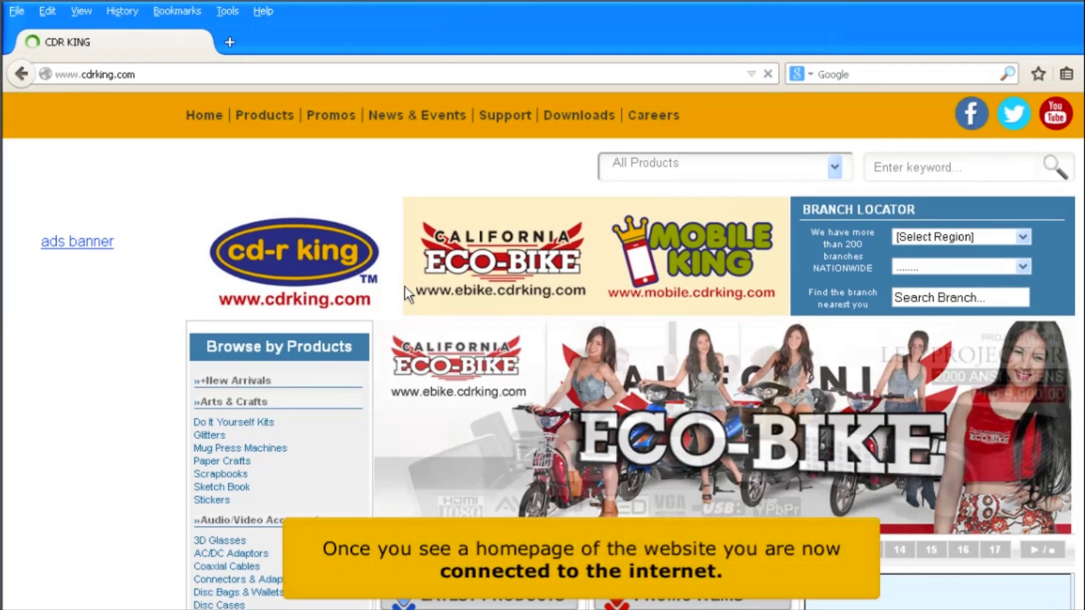
pyautogui.scroll(-2, 405, 286)
pyautogui.scroll(-5, 405, 286)
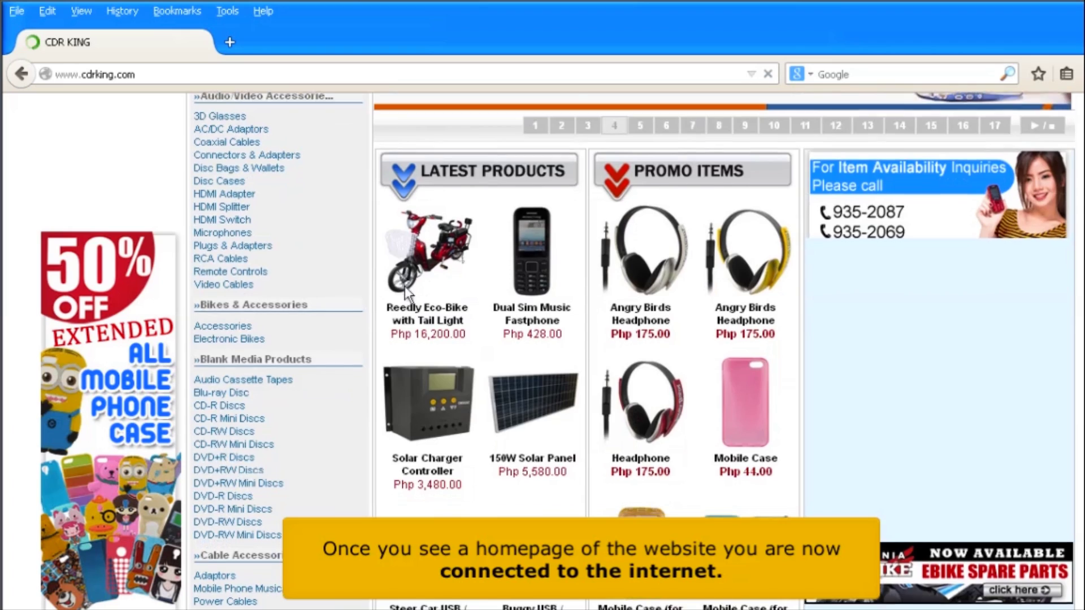
pyautogui.scroll(-5, 405, 286)
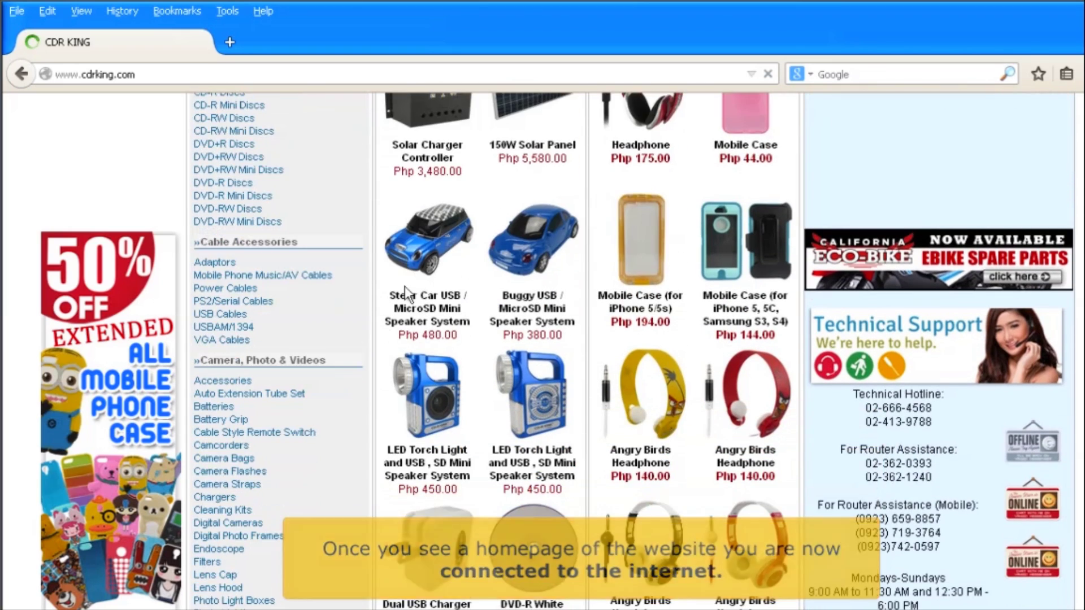
pyautogui.scroll(-7, 405, 286)
pyautogui.scroll(-2, 405, 286)
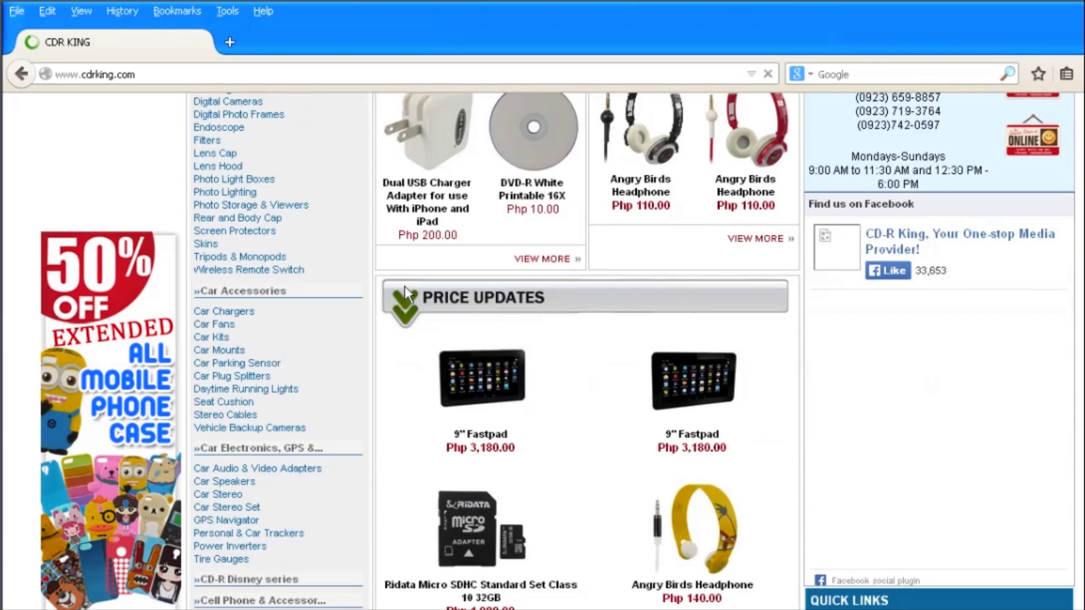
pyautogui.scroll(-2, 405, 285)
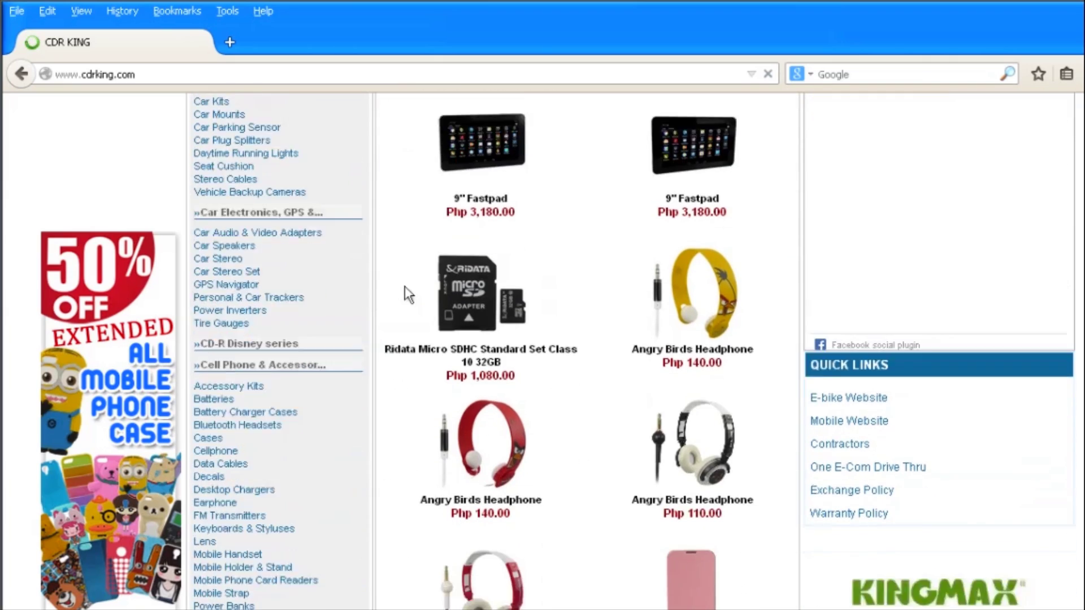
pyautogui.scroll(4, 405, 286)
pyautogui.scroll(10, 404, 286)
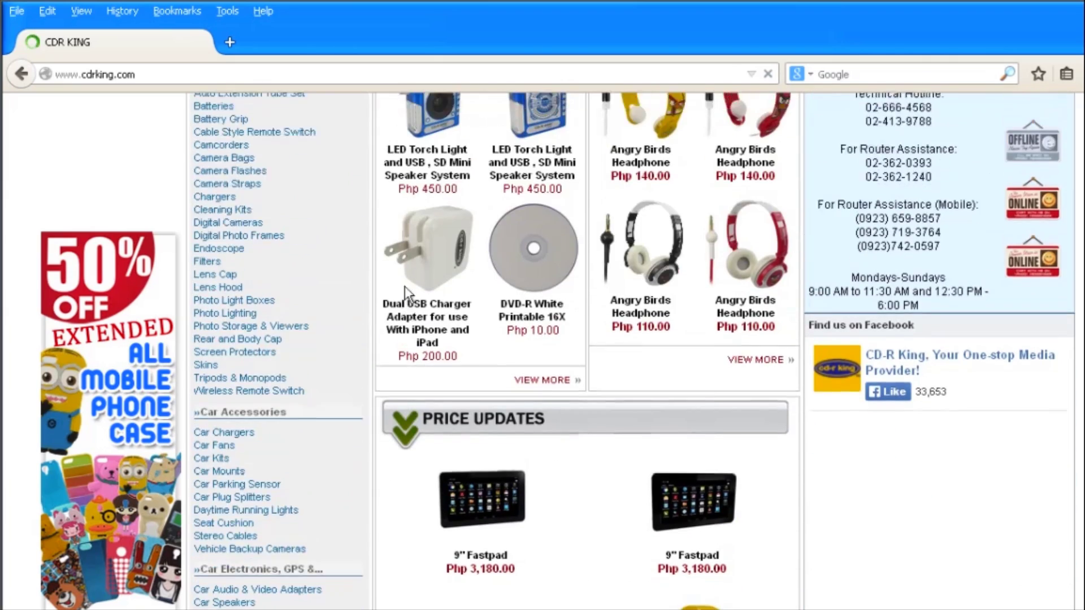
pyautogui.scroll(7, 404, 286)
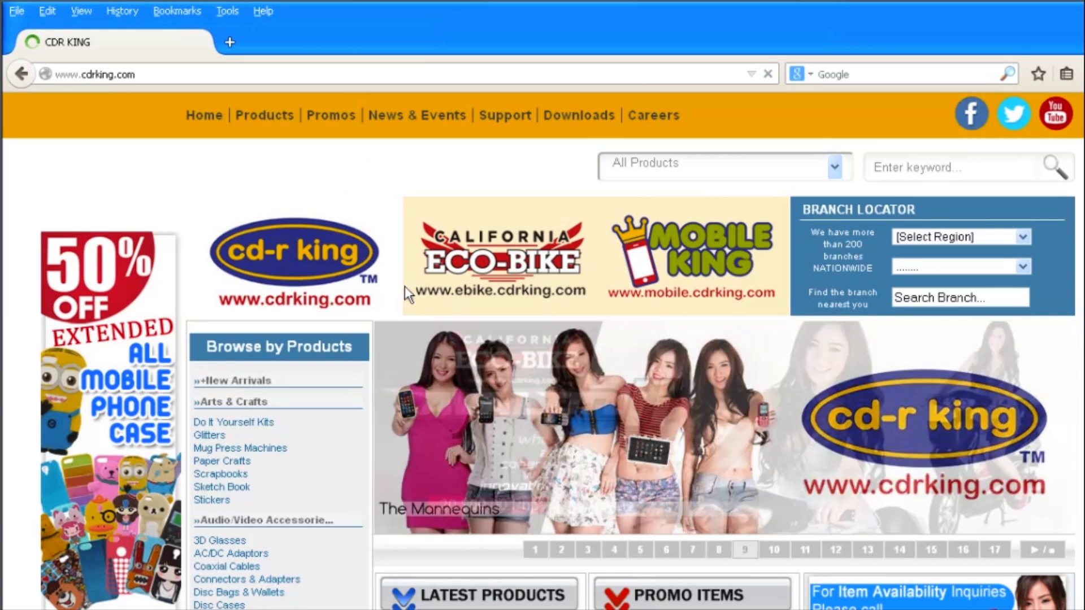